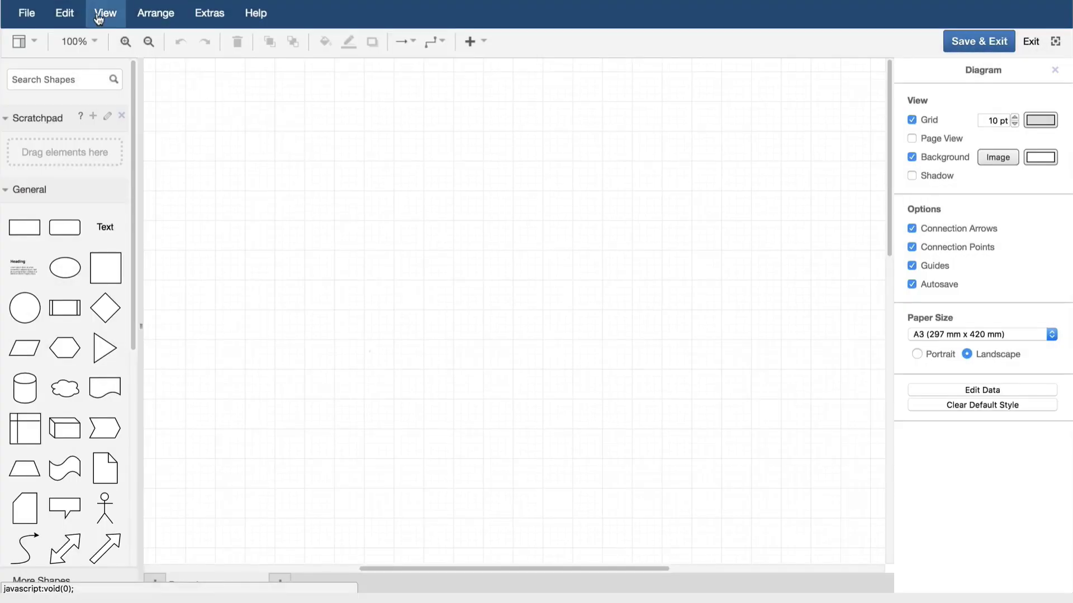
Hide and restore the Format Panel, then widen the shapes sidebar slightly
{"action": "left_click", "coordinate": [105, 13]}
{"action": "left_click", "coordinate": [113, 42]}
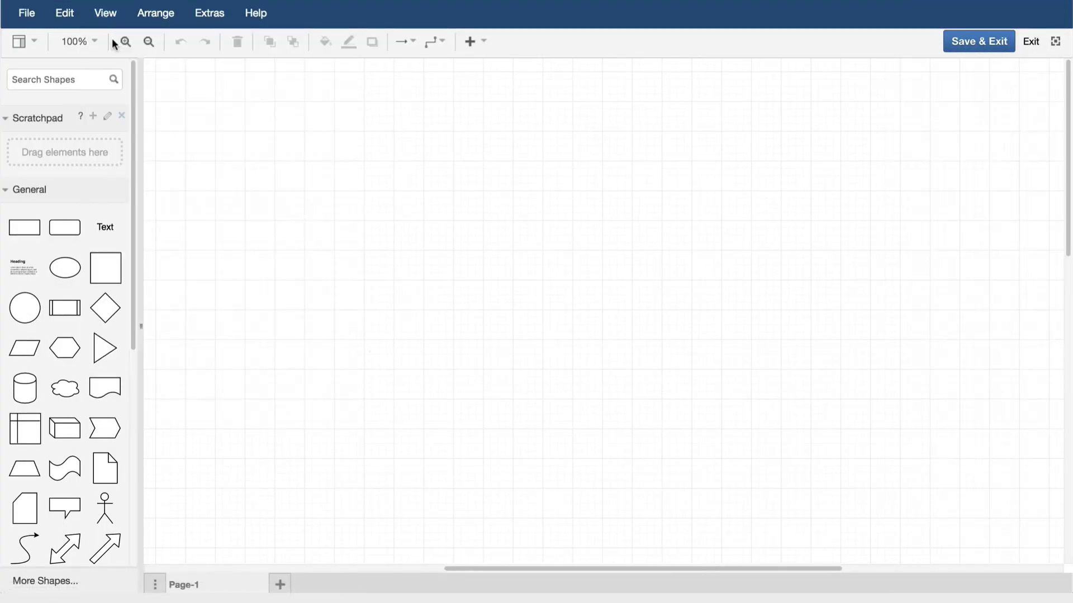
{"action": "left_click", "coordinate": [107, 21]}
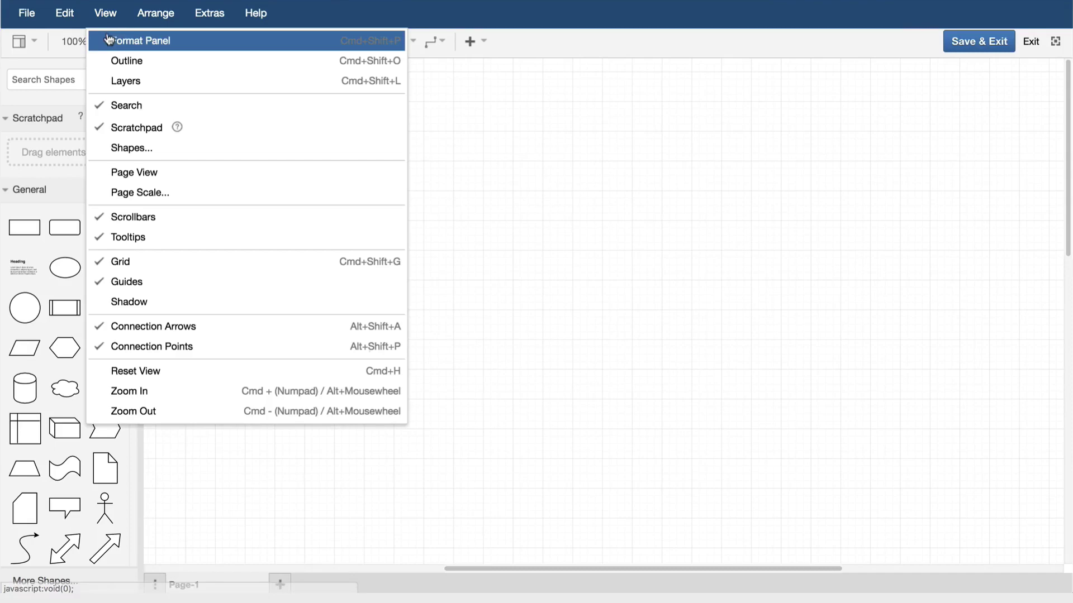
{"action": "left_click", "coordinate": [108, 38]}
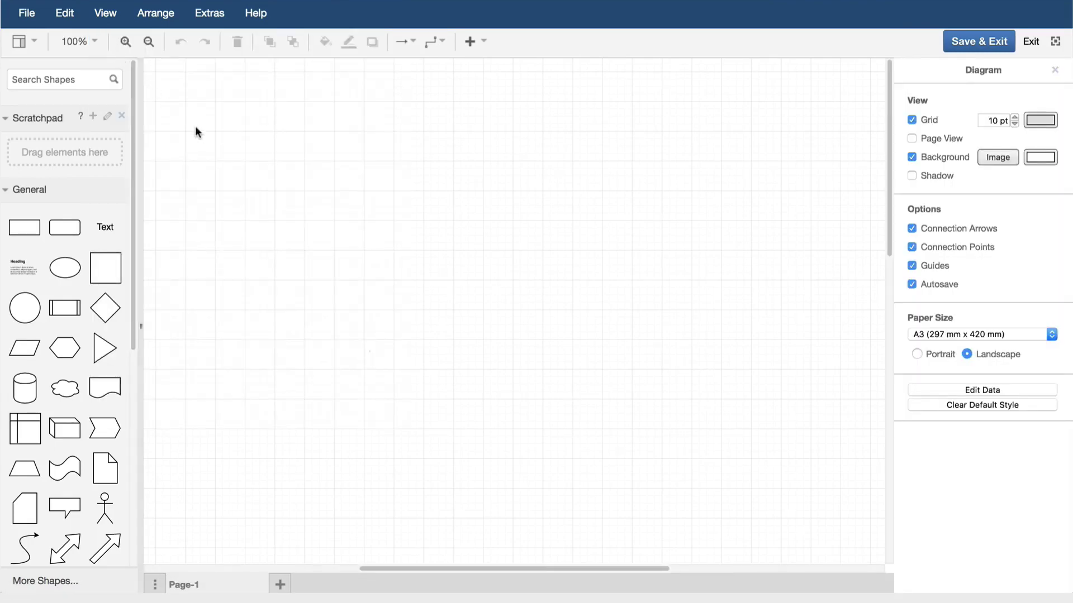
{"action": "mouse_move", "coordinate": [139, 333]}
{"action": "left_mouse_down"}
{"action": "mouse_move", "coordinate": [242, 321]}
{"action": "mouse_move", "coordinate": [159, 326]}
{"action": "left_mouse_up"}
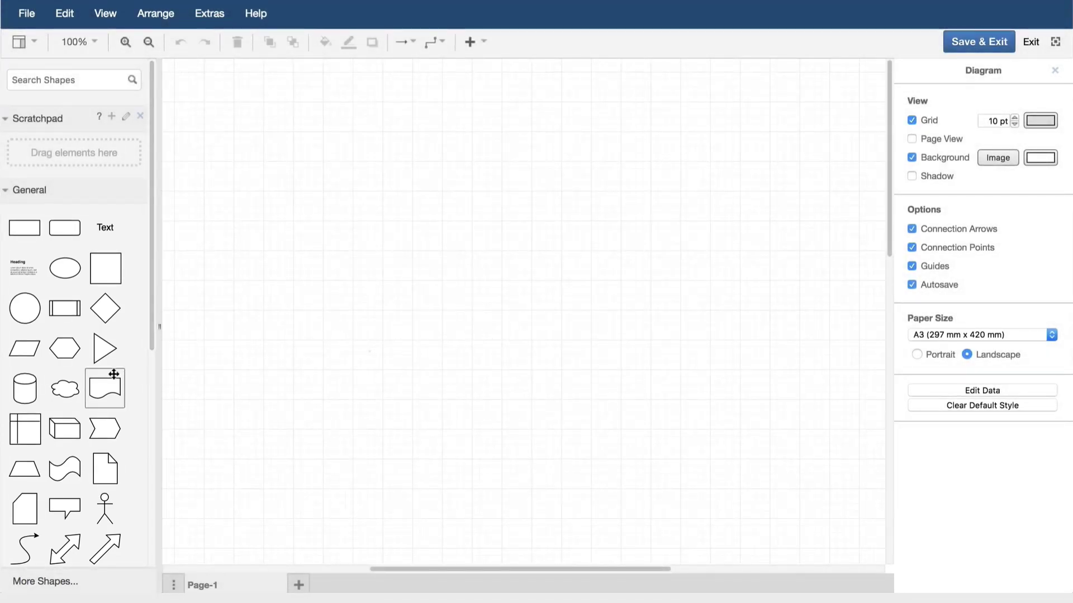
{"action": "scroll", "coordinate": [103, 363], "scroll_direction": "down", "scroll_amount": 7}
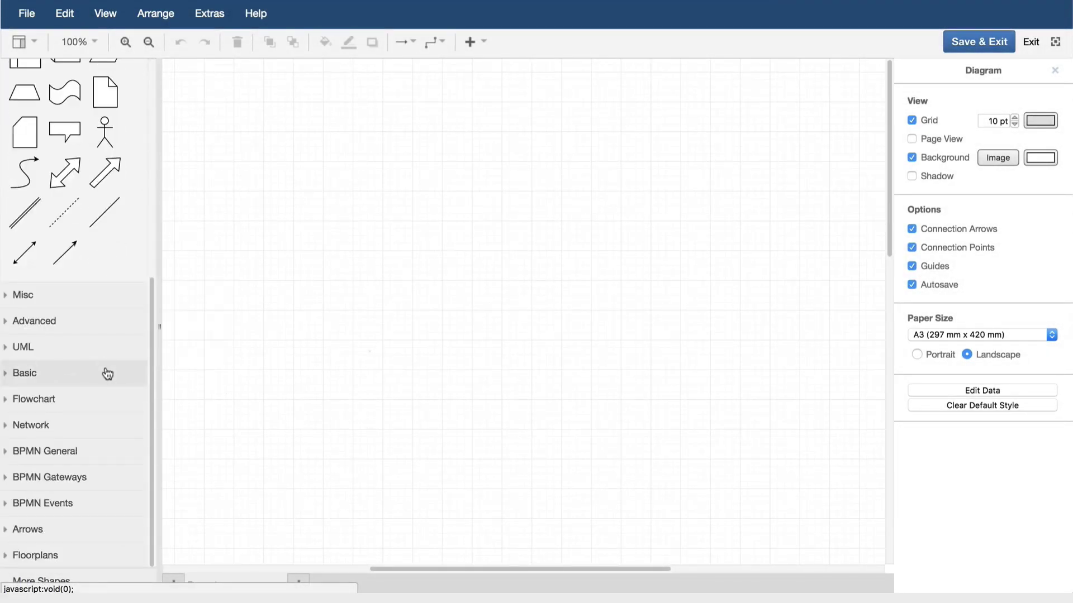
{"action": "left_click", "coordinate": [107, 374]}
{"action": "left_click", "coordinate": [107, 373]}
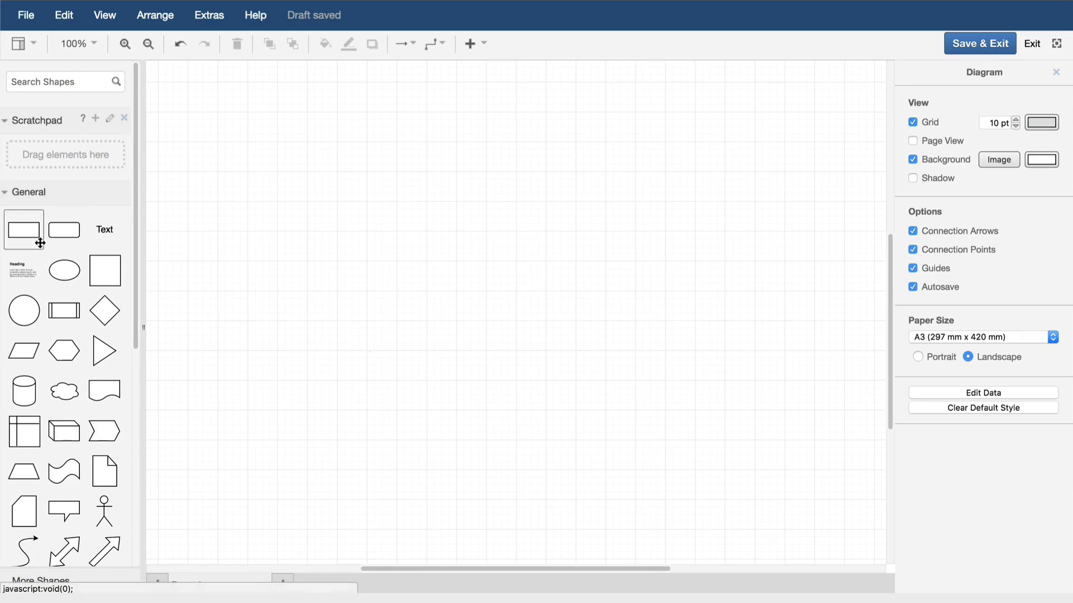
{"action": "mouse_move", "coordinate": [39, 243]}
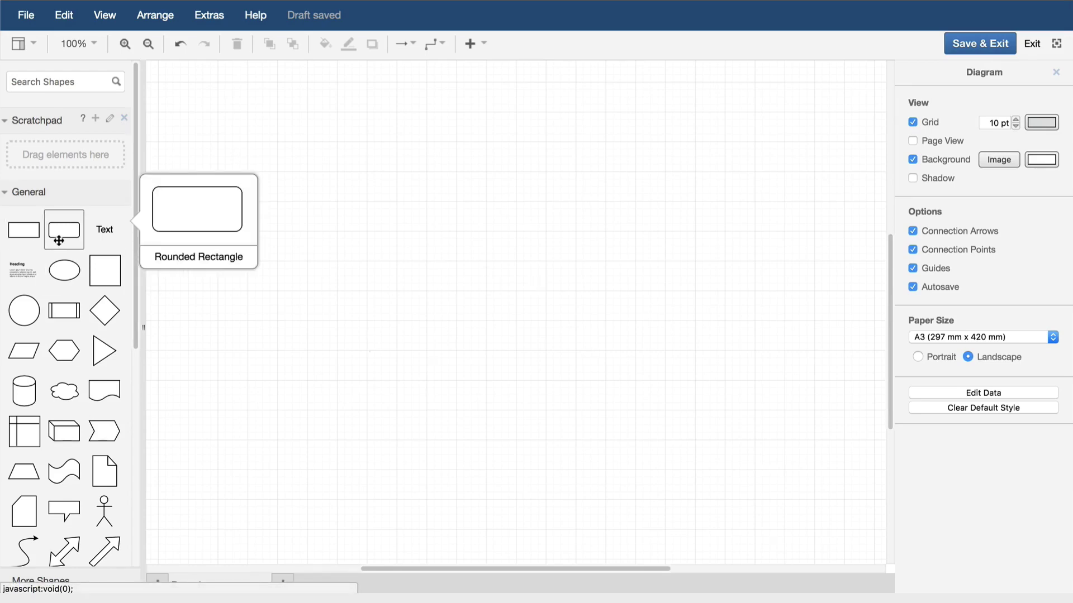
{"action": "mouse_move", "coordinate": [91, 267]}
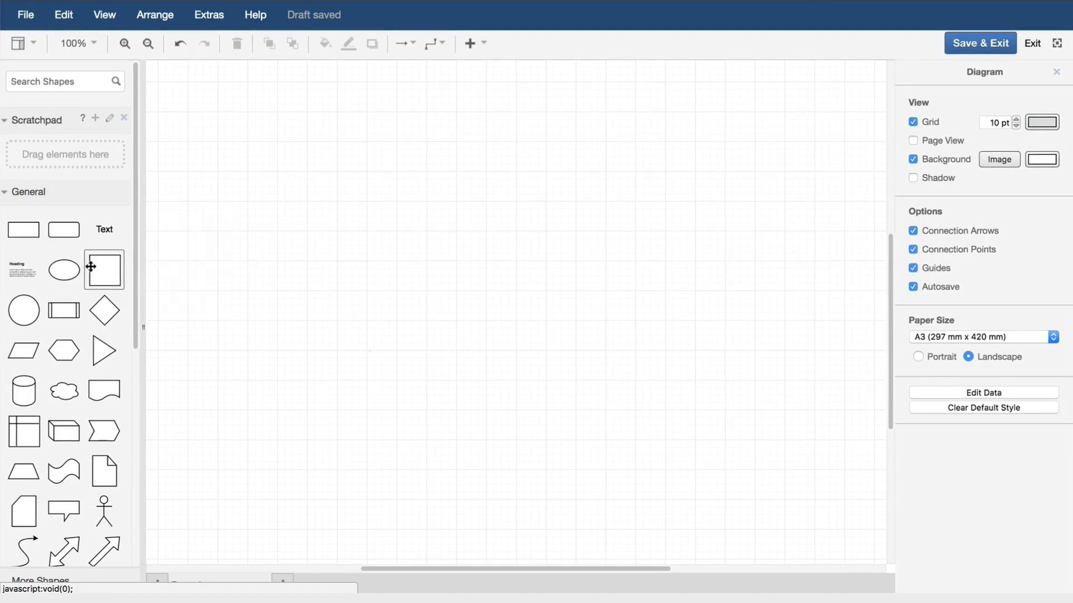
Insert a square and place a circle to its right near the top of the canvas
{"action": "left_click", "coordinate": [90, 267]}
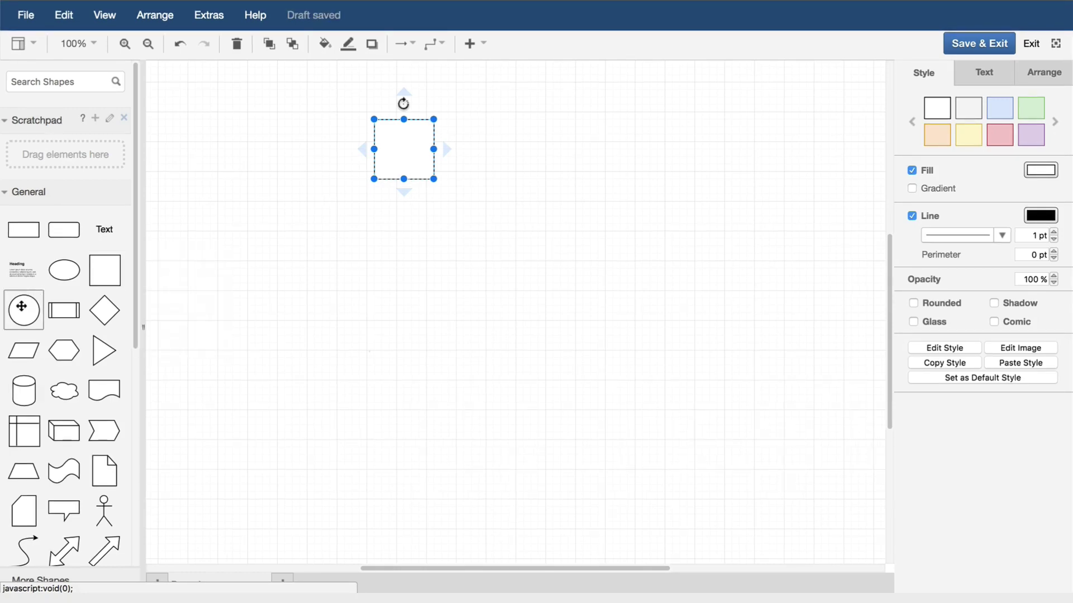
{"action": "left_click_drag", "start_coordinate": [21, 306], "coordinate": [514, 115]}
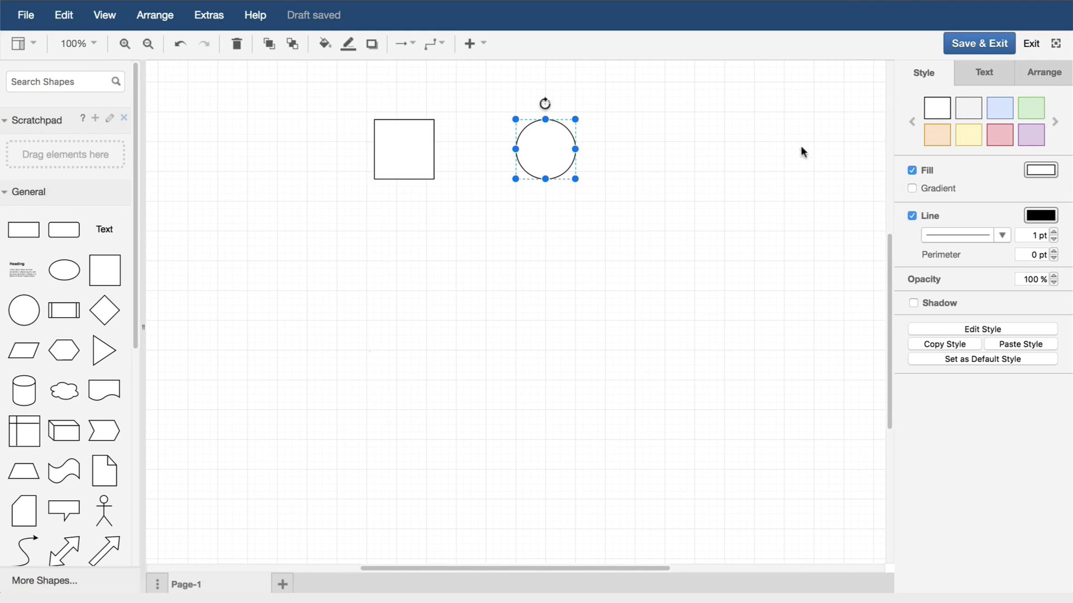
{"action": "left_click", "coordinate": [733, 153]}
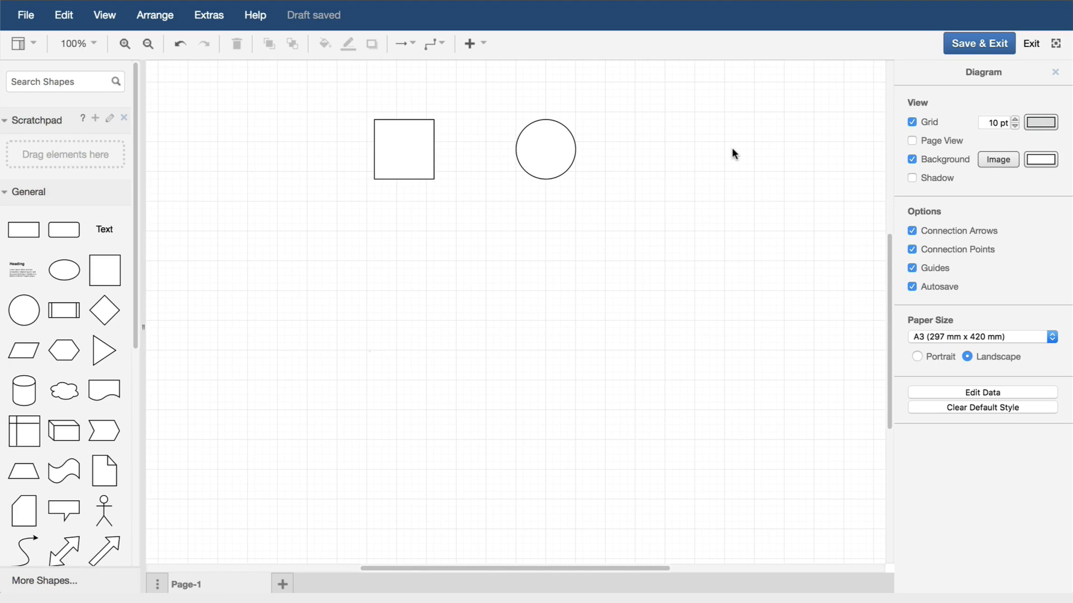
{"action": "left_click", "coordinate": [542, 151]}
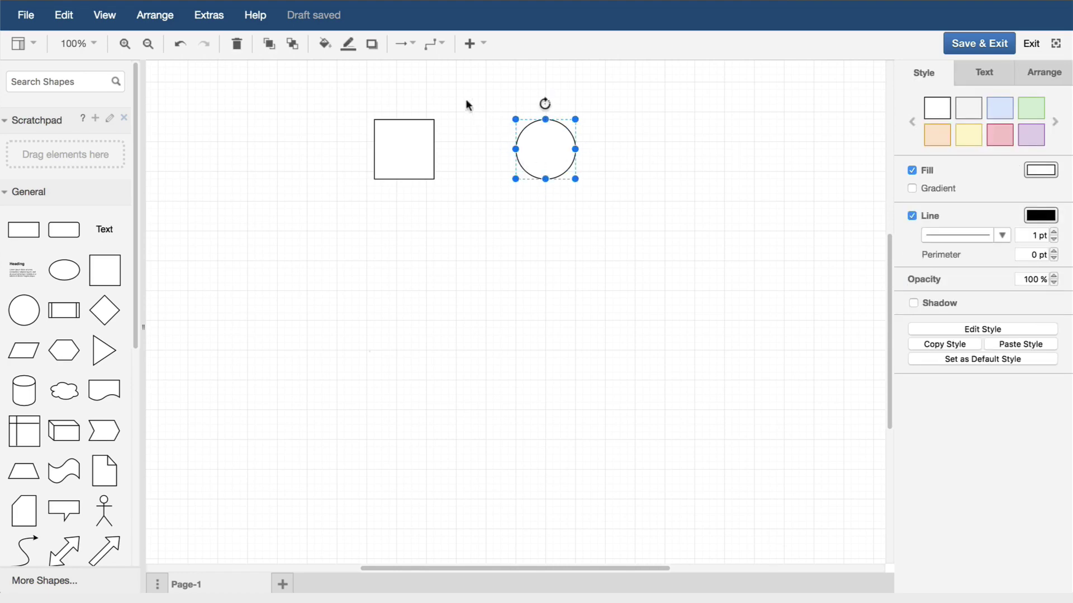
{"action": "left_click", "coordinate": [528, 88]}
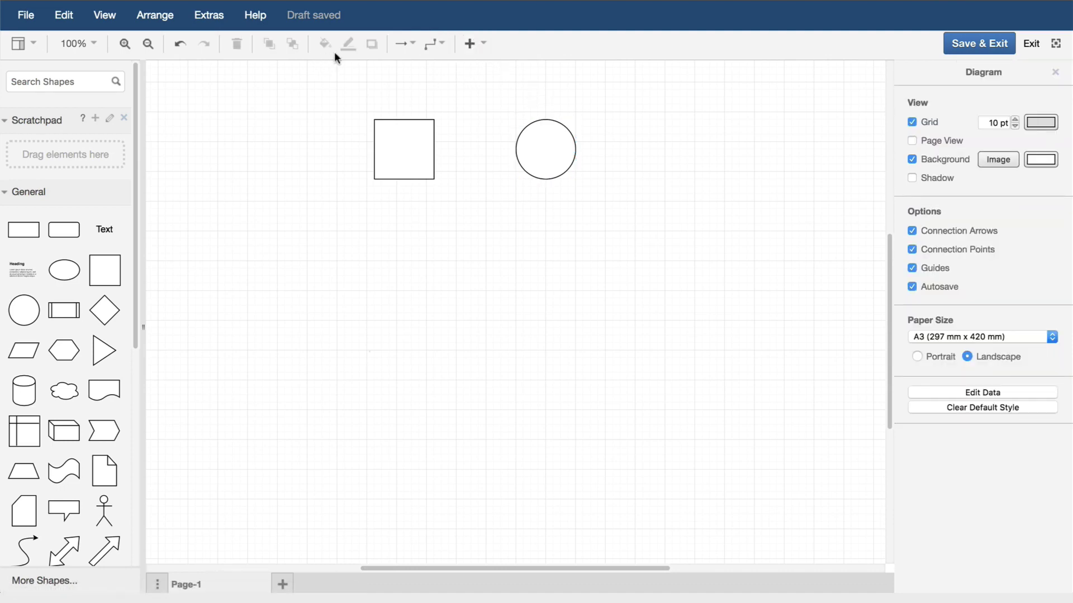
{"action": "left_click", "coordinate": [543, 144]}
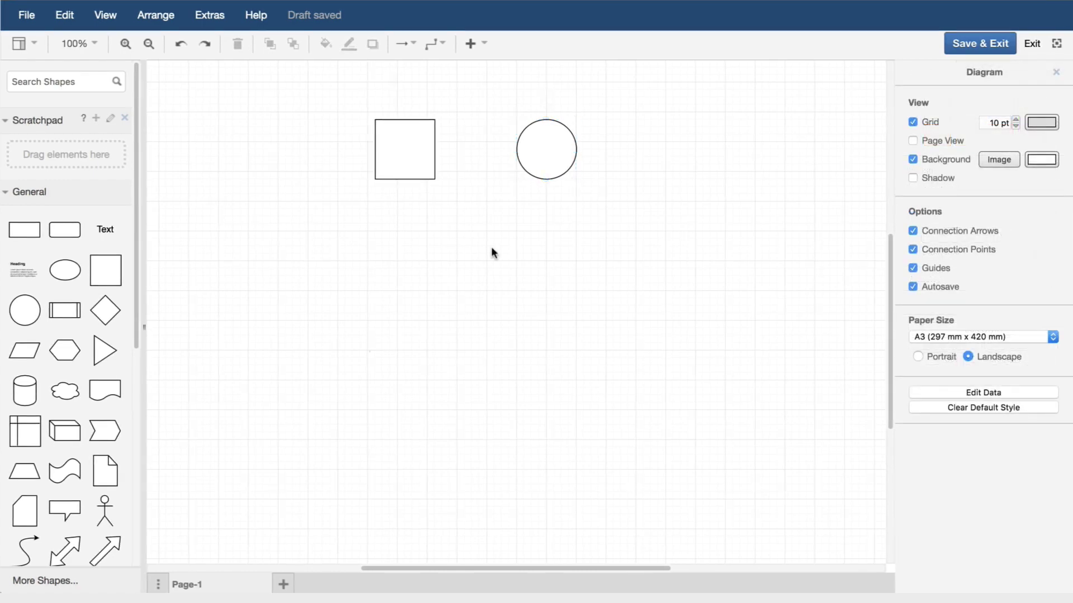
Arrow-connect the square to the circle, add a circle and square below, and link them
{"action": "left_click_drag", "start_coordinate": [445, 148], "coordinate": [564, 155]}
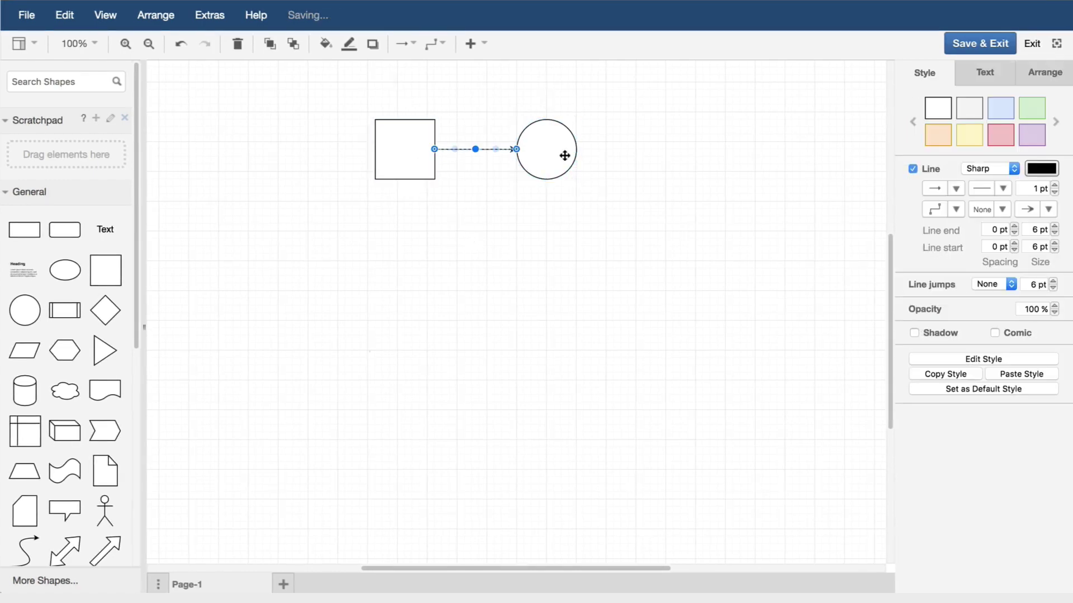
{"action": "left_click", "coordinate": [546, 191]}
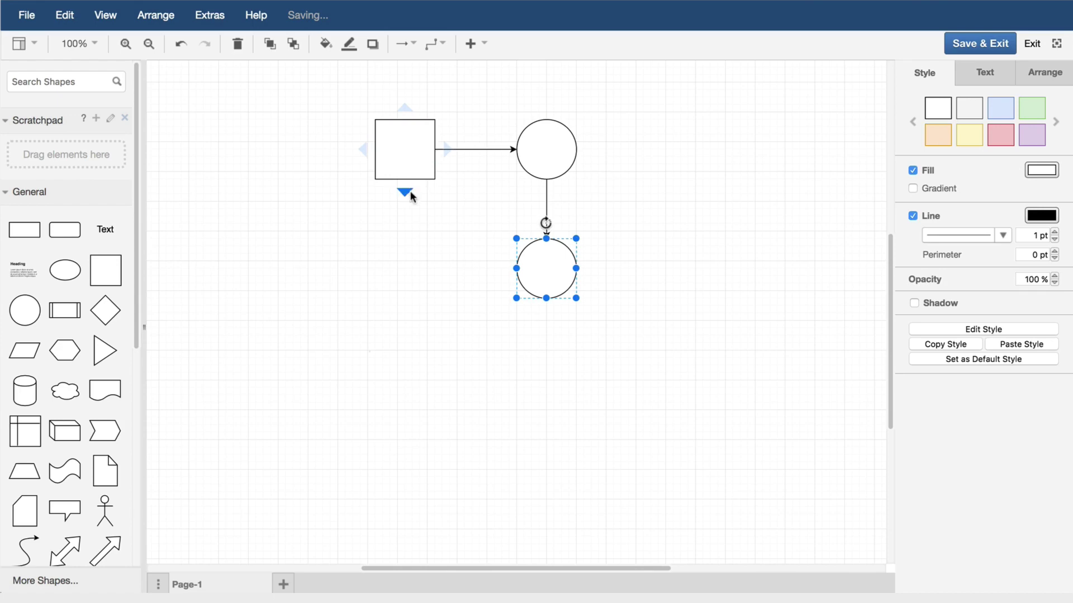
{"action": "left_click", "coordinate": [409, 193]}
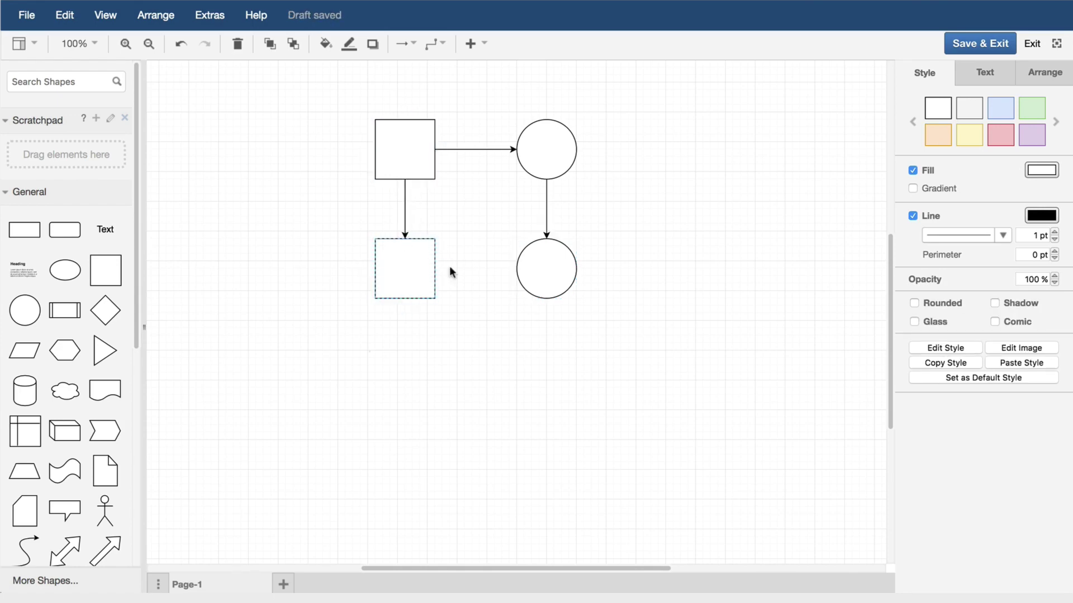
{"action": "left_click_drag", "start_coordinate": [449, 265], "coordinate": [526, 270]}
{"action": "left_click", "coordinate": [691, 283]}
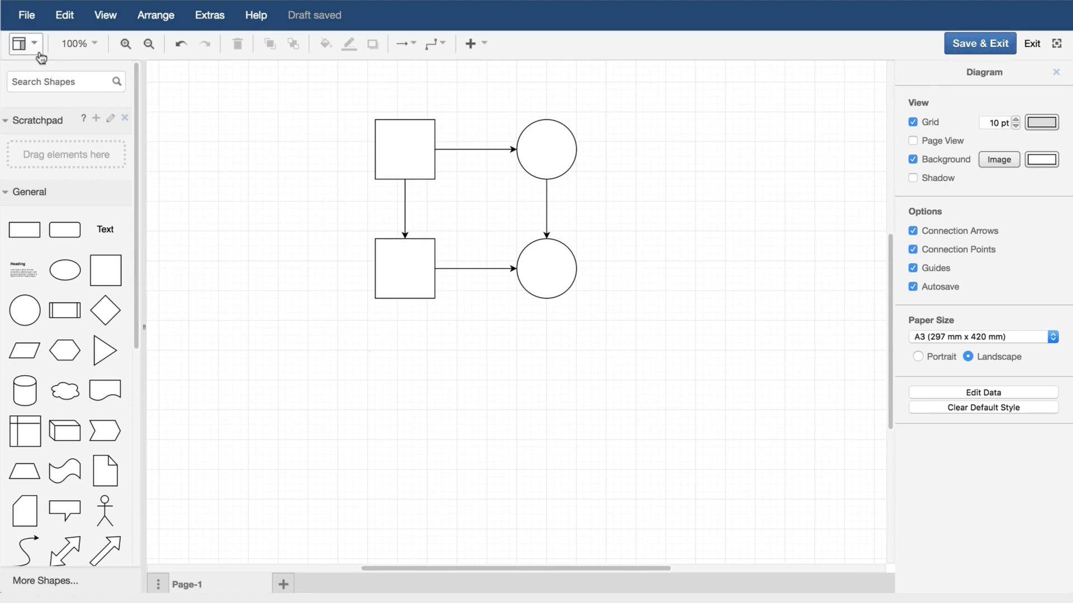
Save the diagram as 'my-first-diagram' and exit the editor
{"action": "left_click", "coordinate": [33, 24]}
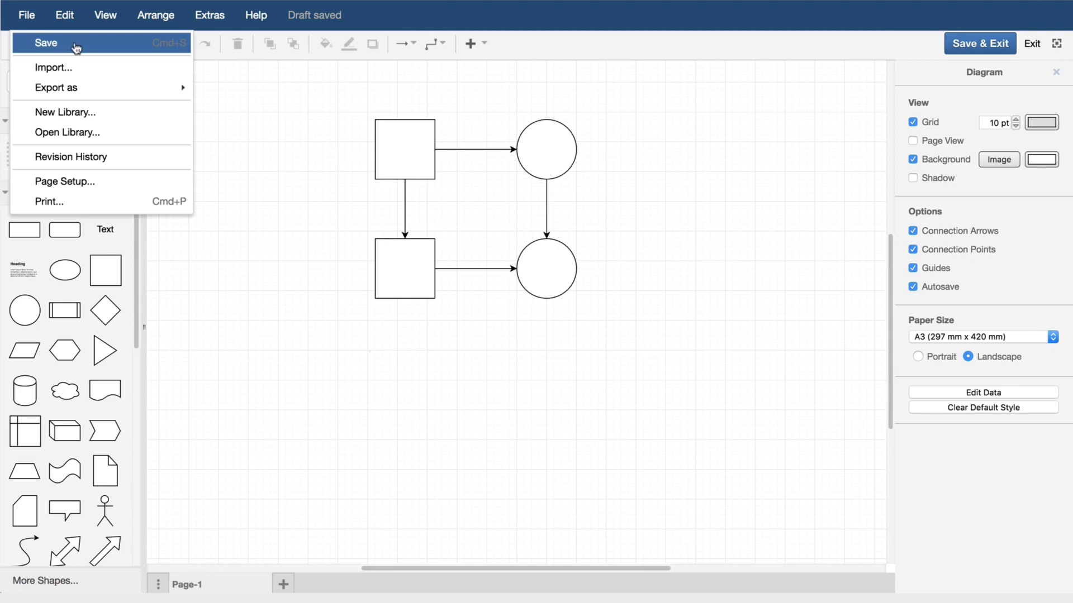
{"action": "left_click", "coordinate": [253, 106]}
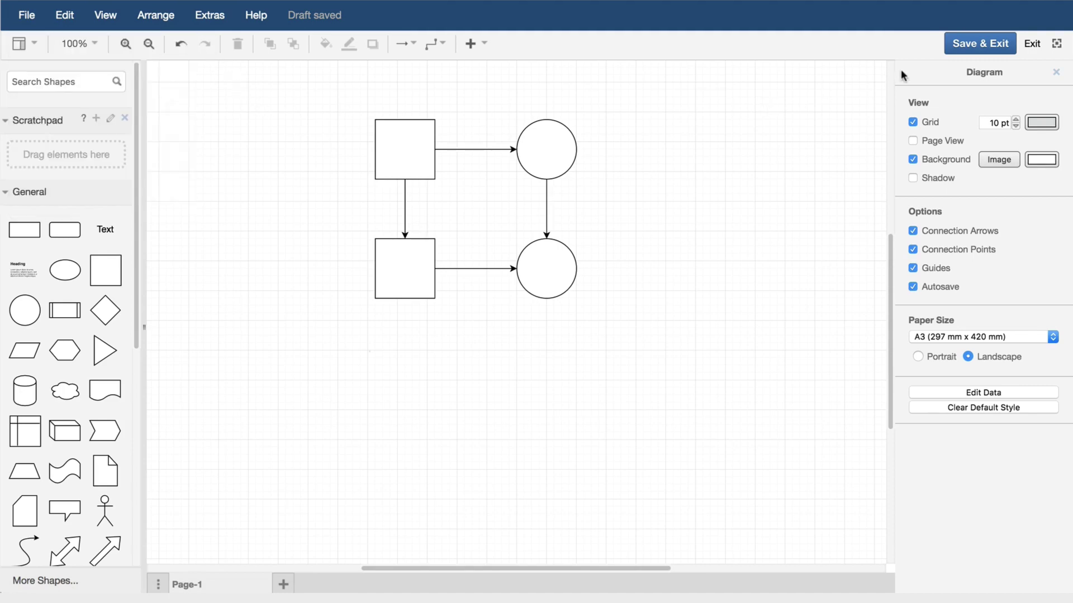
{"action": "left_click", "coordinate": [970, 44]}
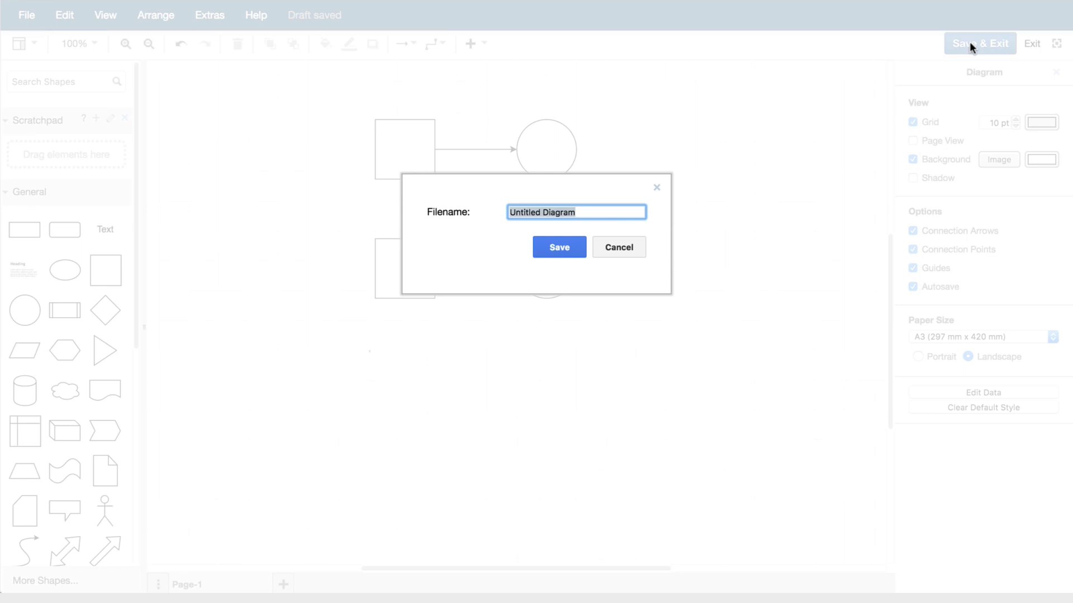
{"action": "type", "text": "my-first"}
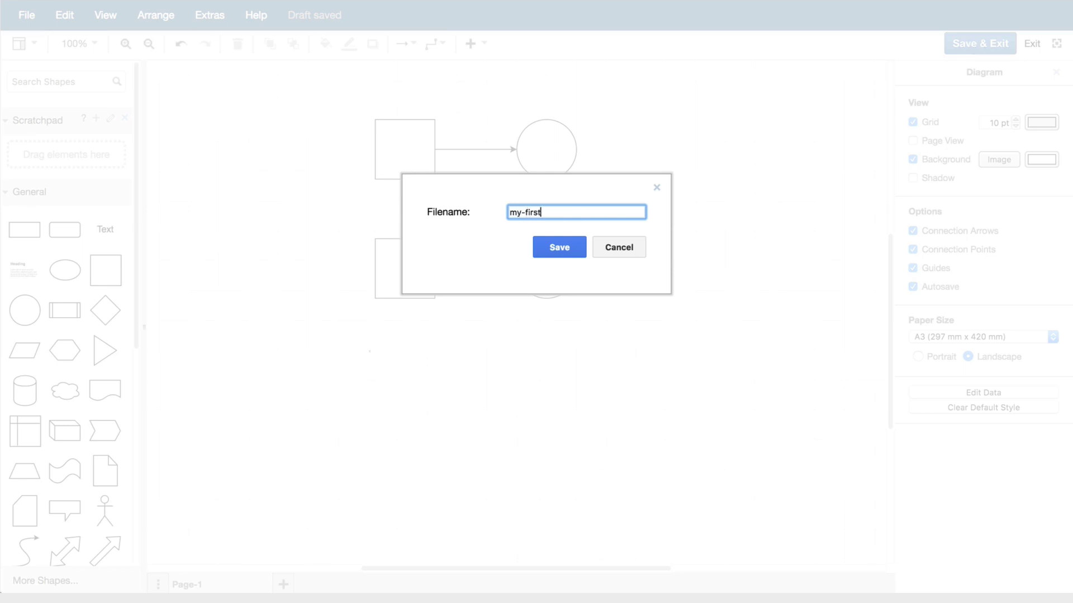
{"action": "type", "text": "-diagram"}
{"action": "left_click", "coordinate": [568, 253]}
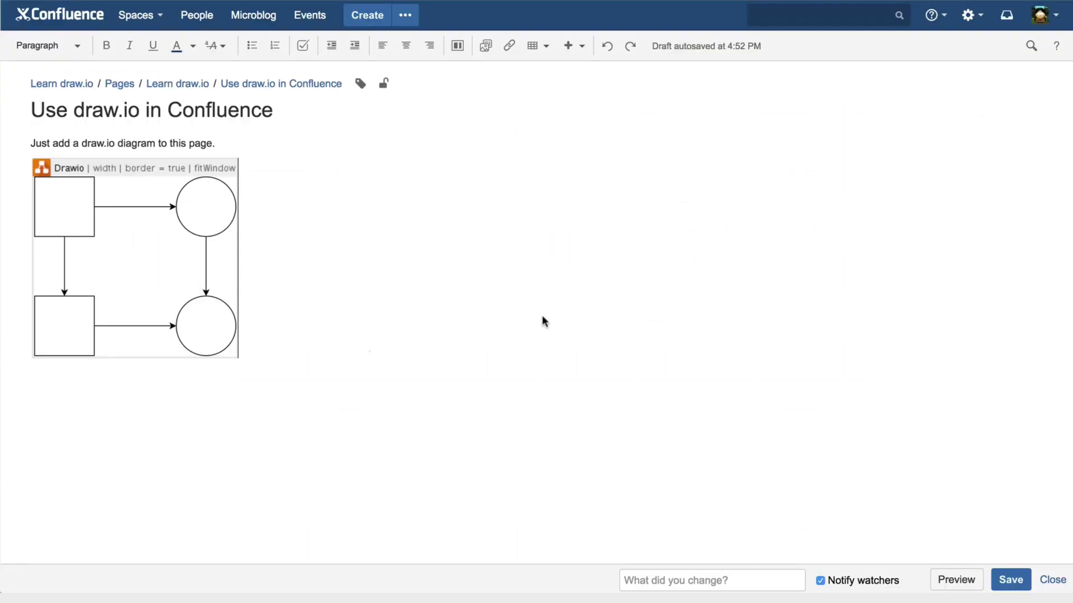
{"action": "left_click", "coordinate": [178, 324]}
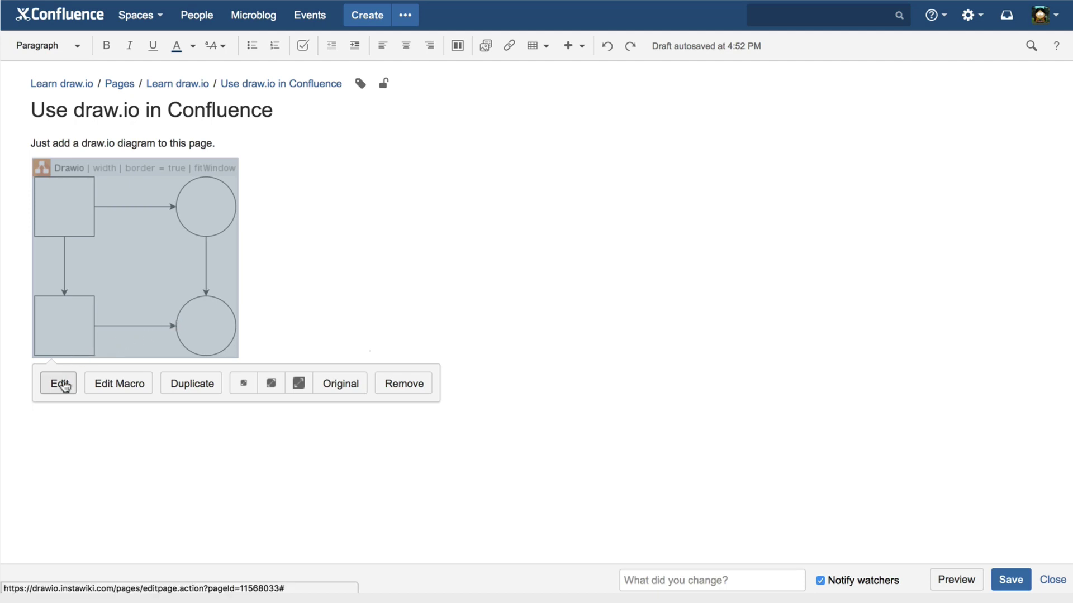
{"action": "left_click", "coordinate": [110, 383]}
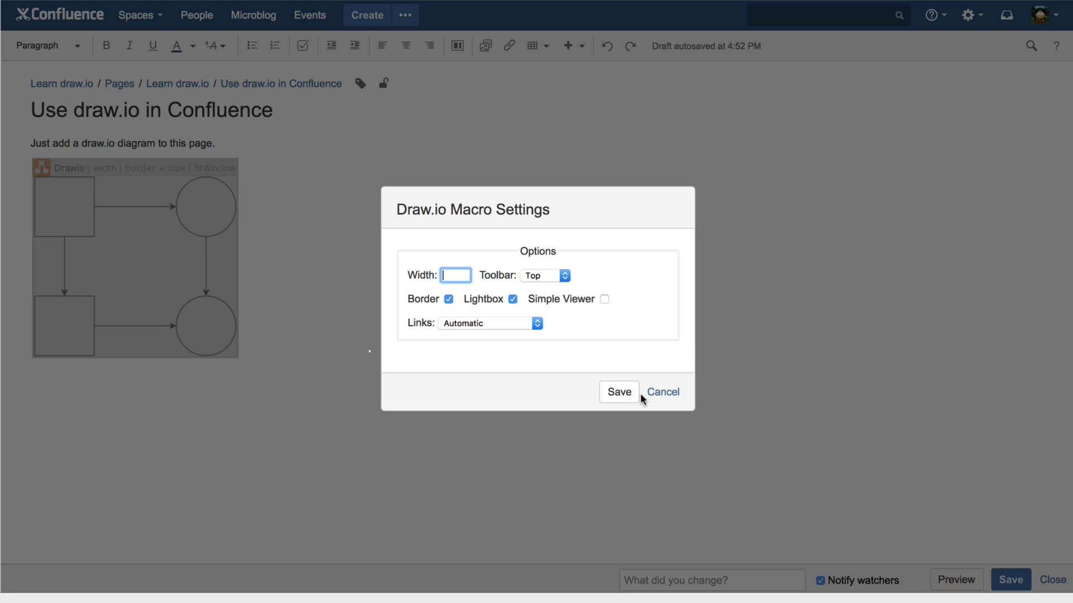
{"action": "left_click", "coordinate": [657, 392]}
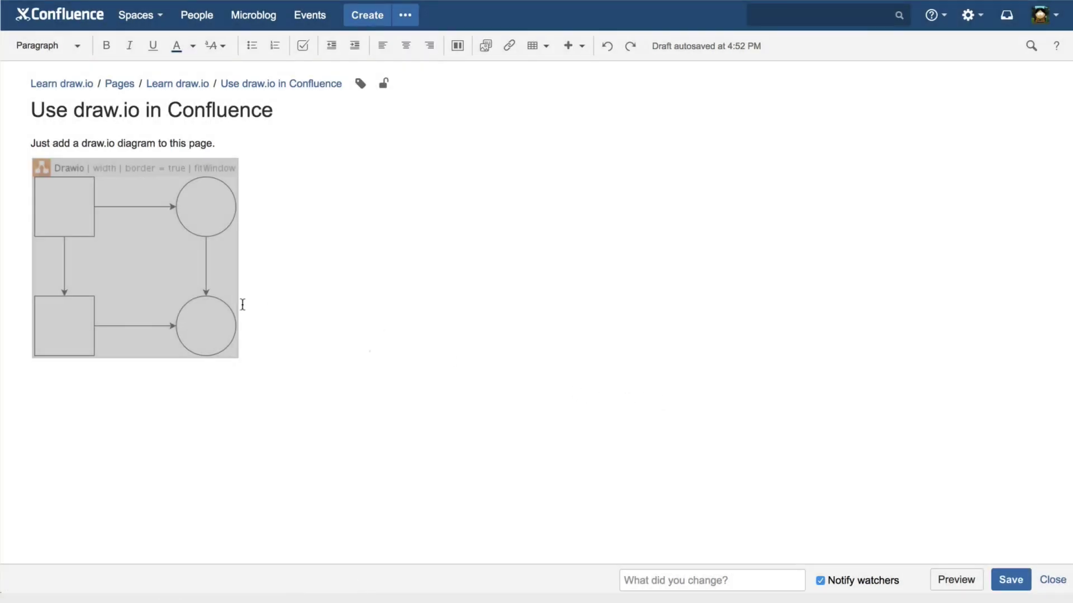
{"action": "left_click", "coordinate": [191, 291]}
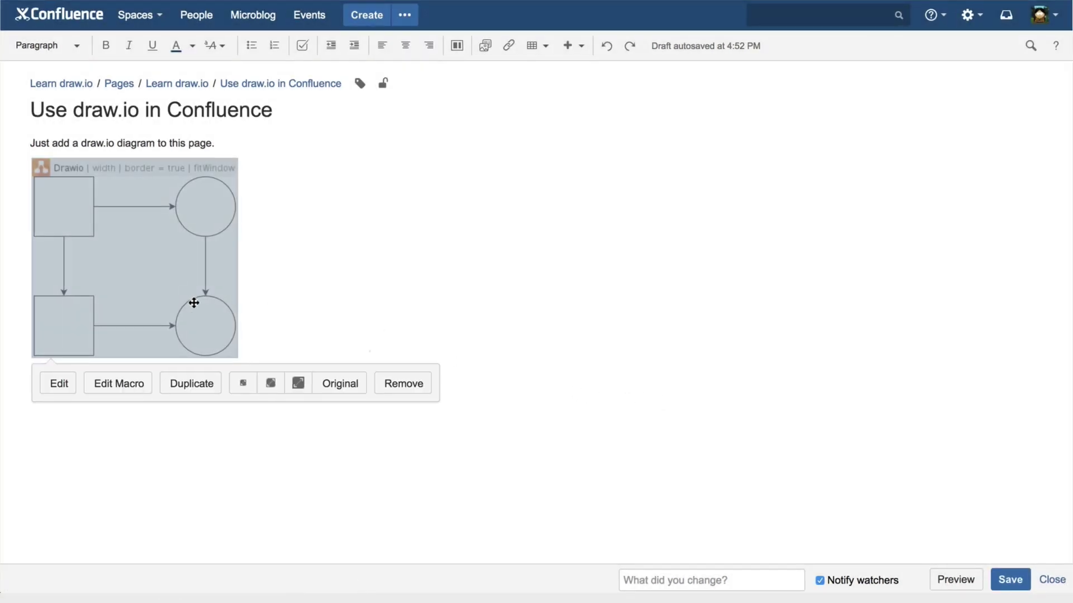
{"action": "left_click", "coordinate": [244, 386]}
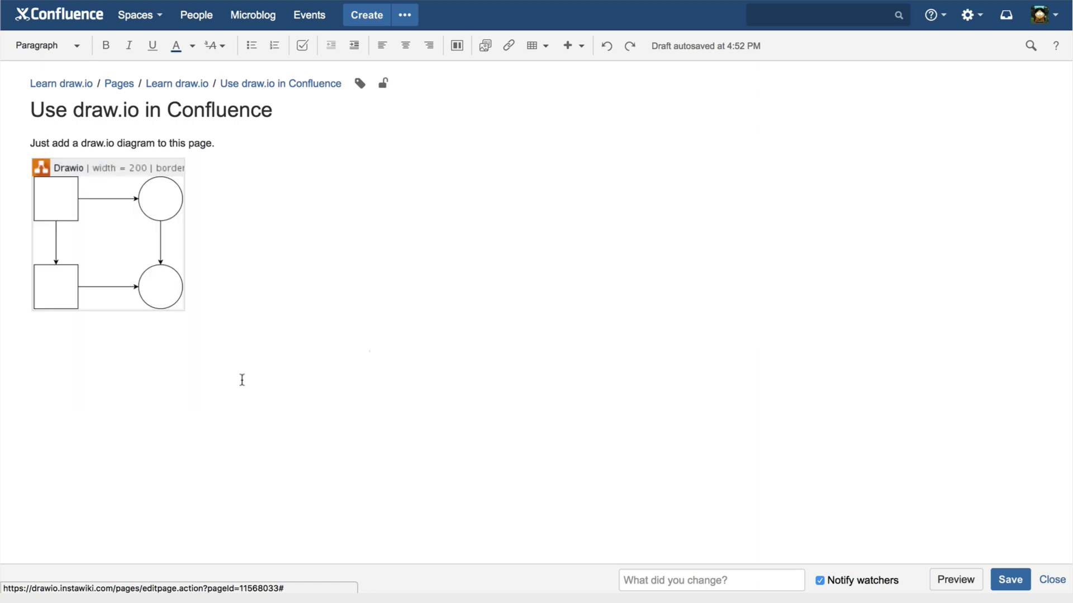
{"action": "left_click", "coordinate": [130, 286]}
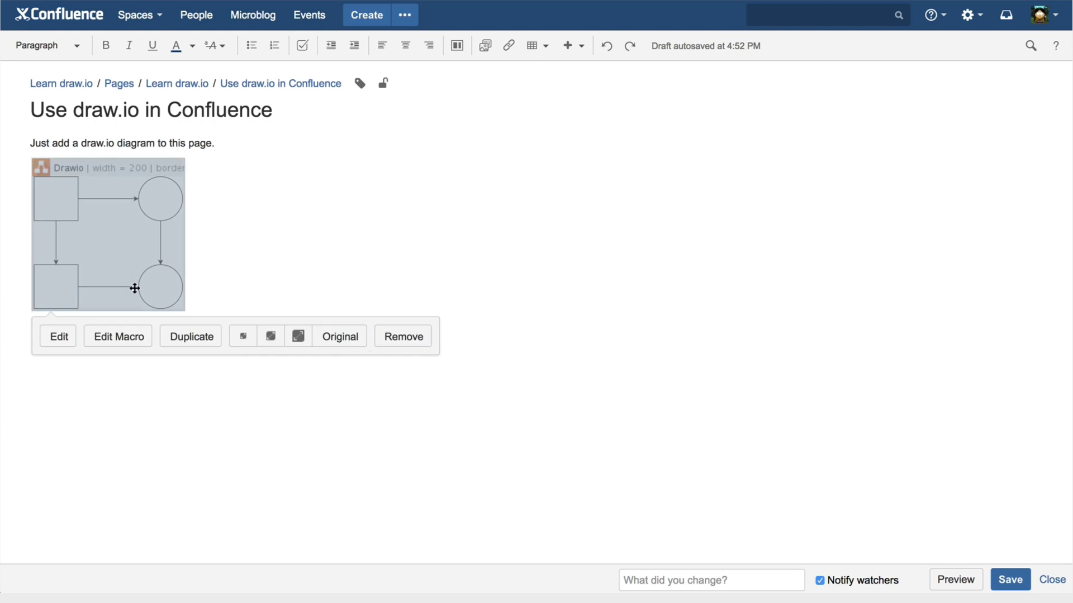
{"action": "left_click", "coordinate": [271, 337]}
{"action": "left_click", "coordinate": [246, 336]}
{"action": "left_click", "coordinate": [344, 461]}
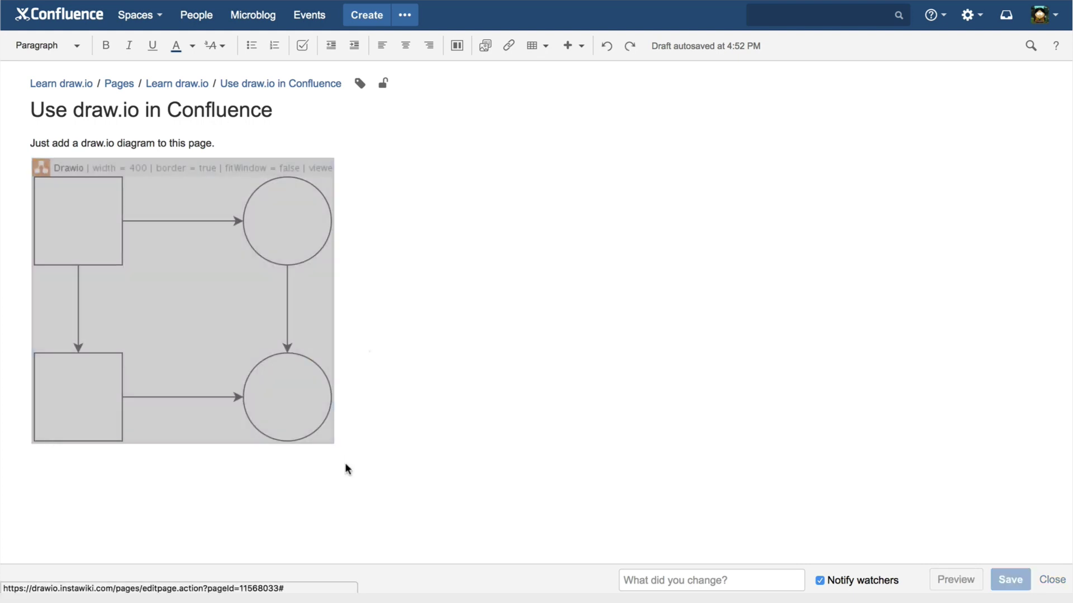
{"action": "left_click", "coordinate": [196, 339]}
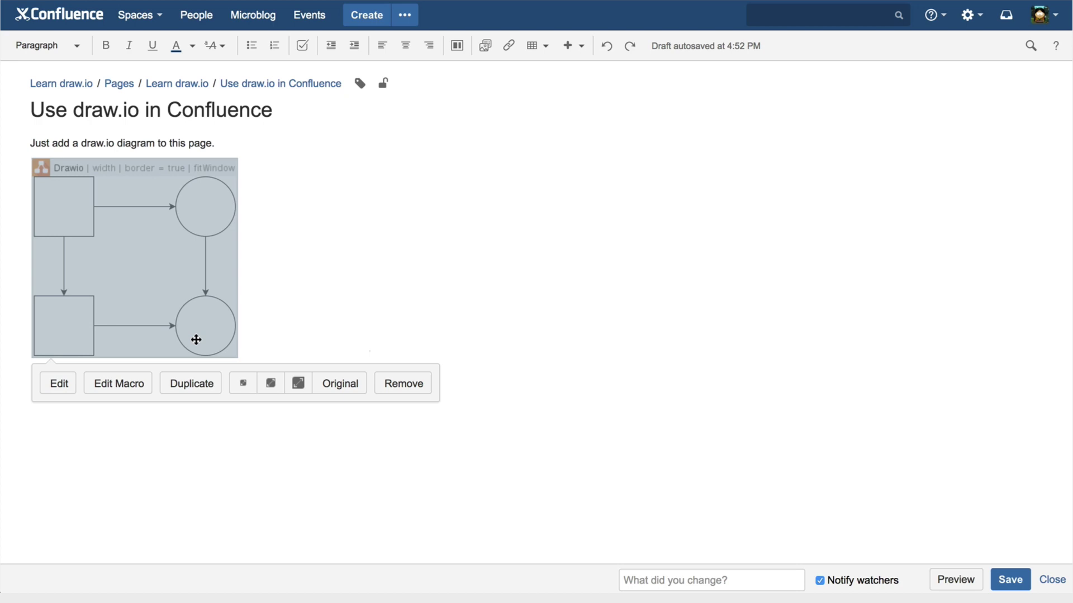
Remove and restore the diagram, then duplicate it as 'Copy 2 of my-first-diagram'
{"action": "left_click", "coordinate": [398, 385]}
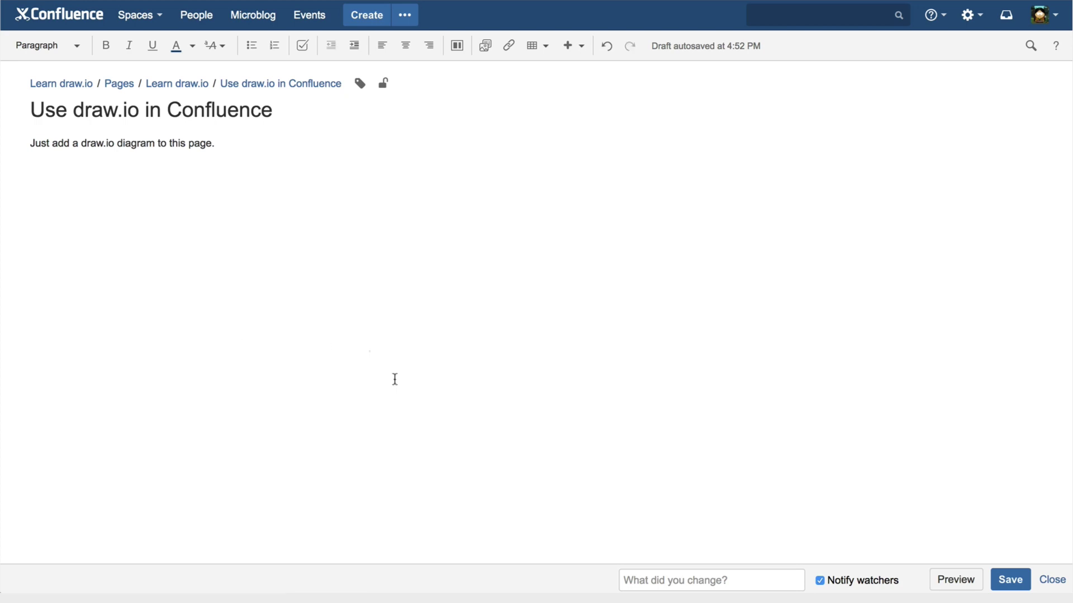
{"action": "left_click", "coordinate": [607, 46]}
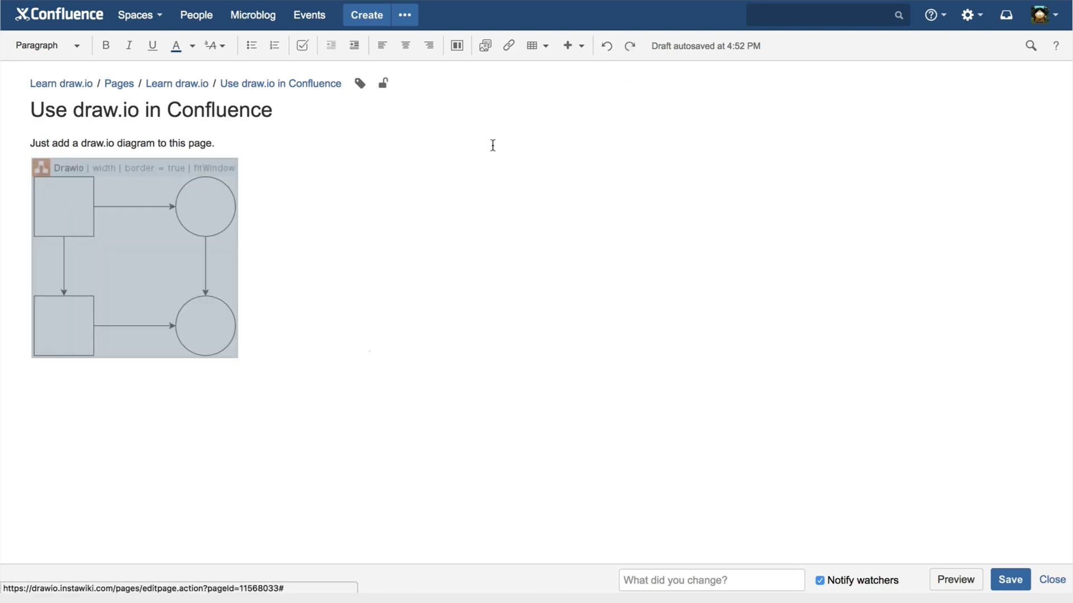
{"action": "left_click", "coordinate": [206, 256]}
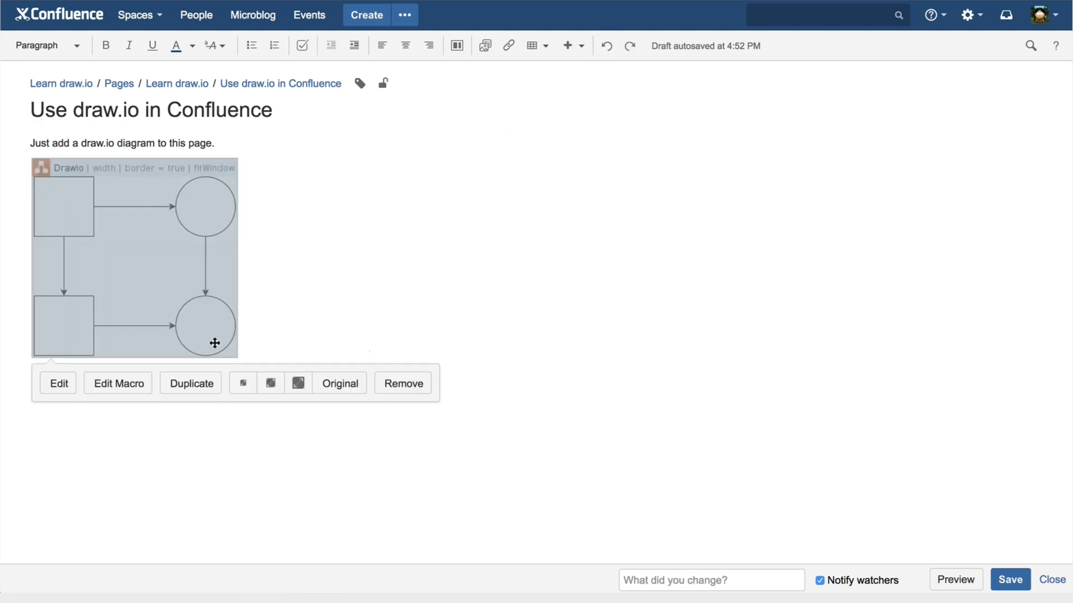
{"action": "left_click", "coordinate": [192, 384]}
{"action": "left_click", "coordinate": [391, 73]}
{"action": "type", "text": "2 of my-first-diagram"}
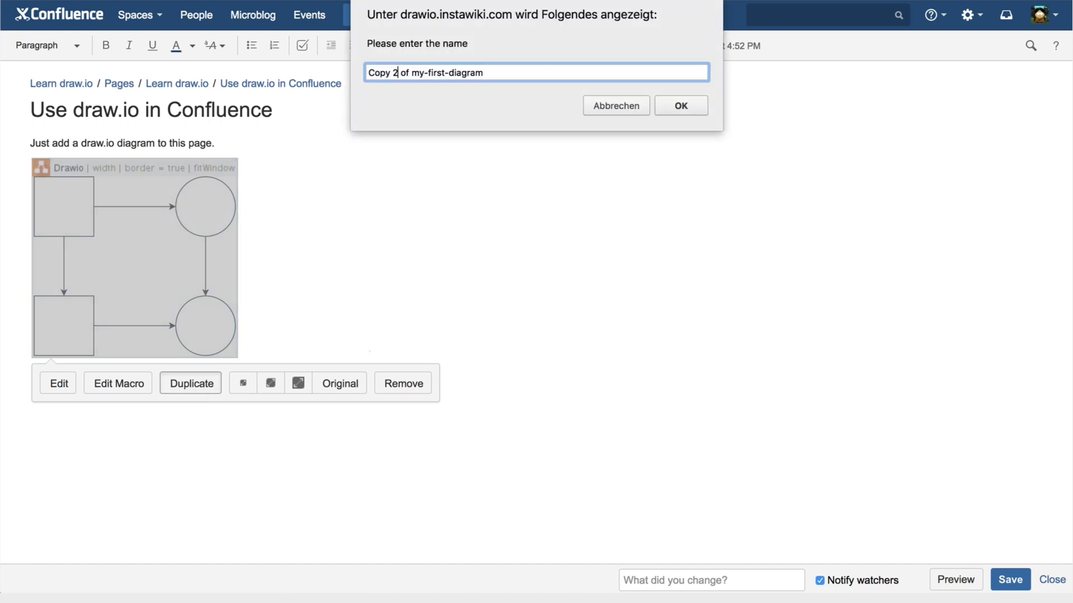